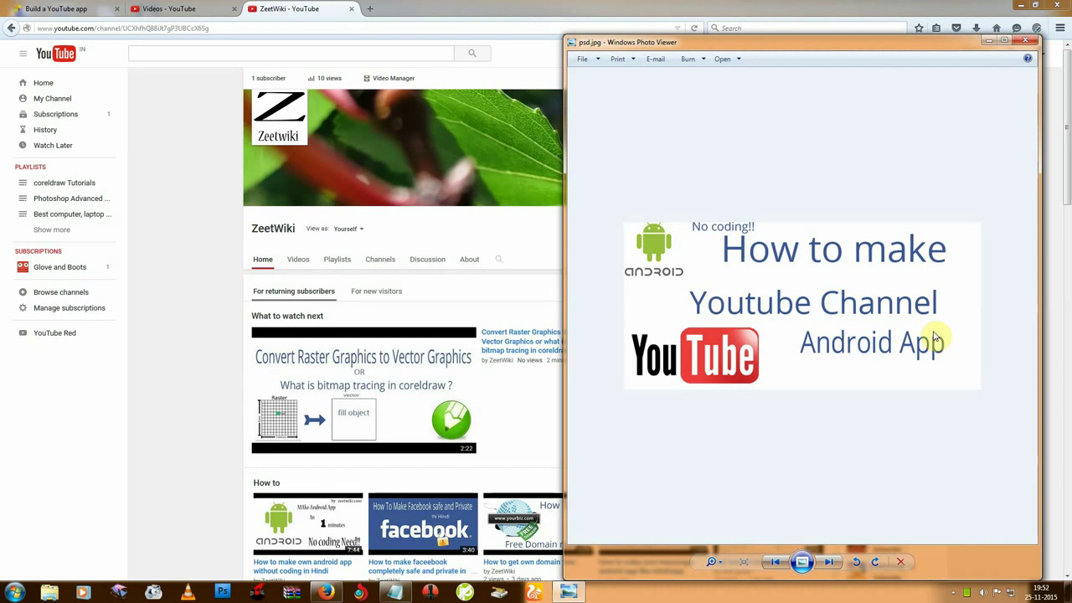
Step: Select the AppsGeyser link in Notepad, then return to the 'Build a Youtube app' browser page
left_click(384, 594)
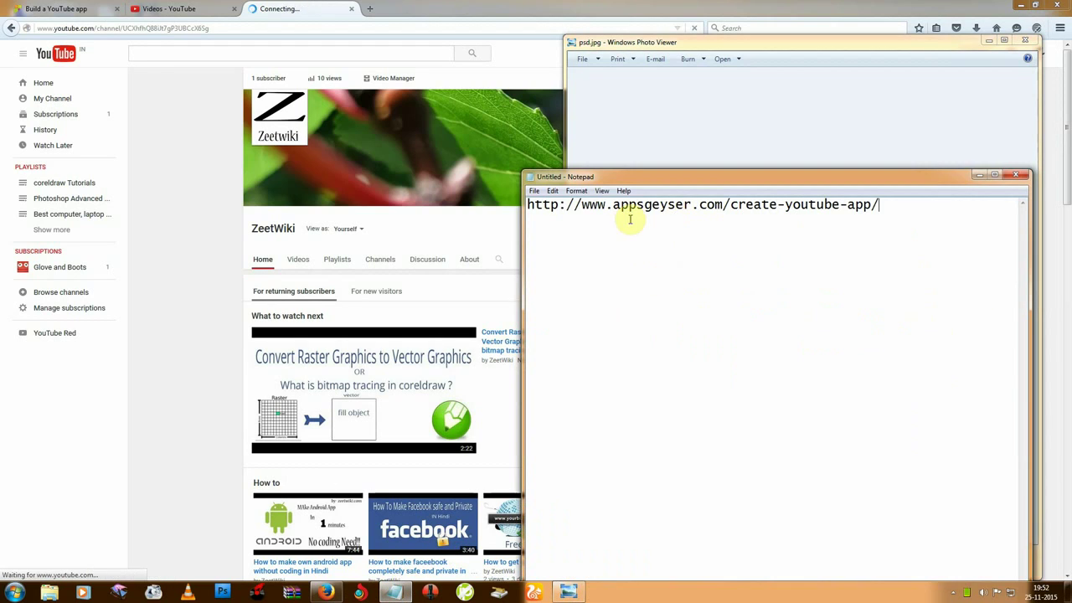
left_click_drag(528, 204, 883, 201)
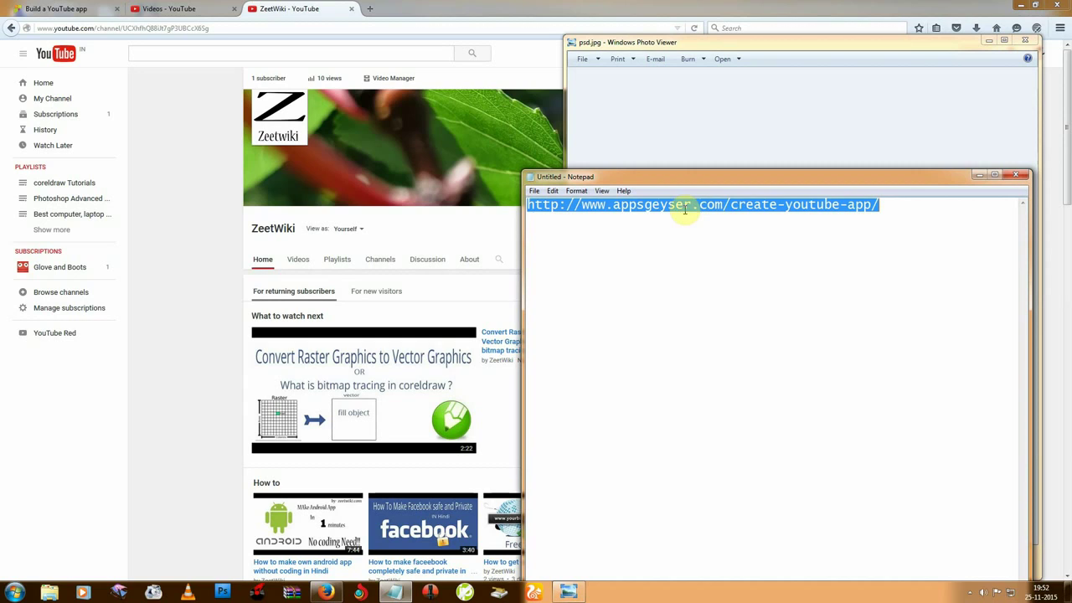
left_click(849, 247)
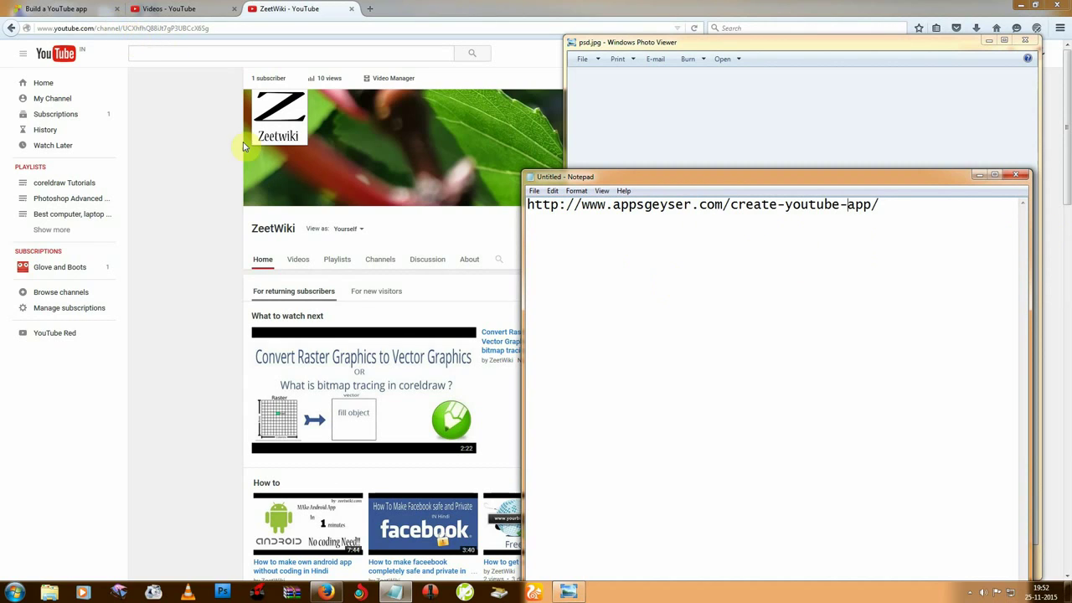
left_click_drag(611, 209, 680, 210)
left_click(56, 8)
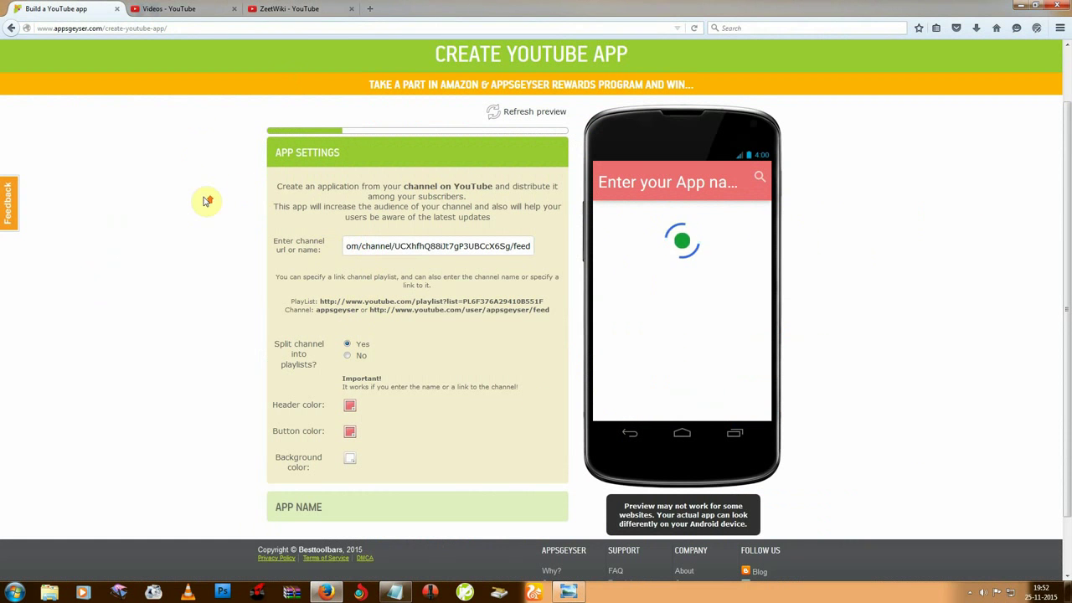
Step: Reload the Create YouTube App page from the address bar, confirming Leave Page
scroll(206, 201, "up", 2)
right_click(205, 201)
left_click(210, 28)
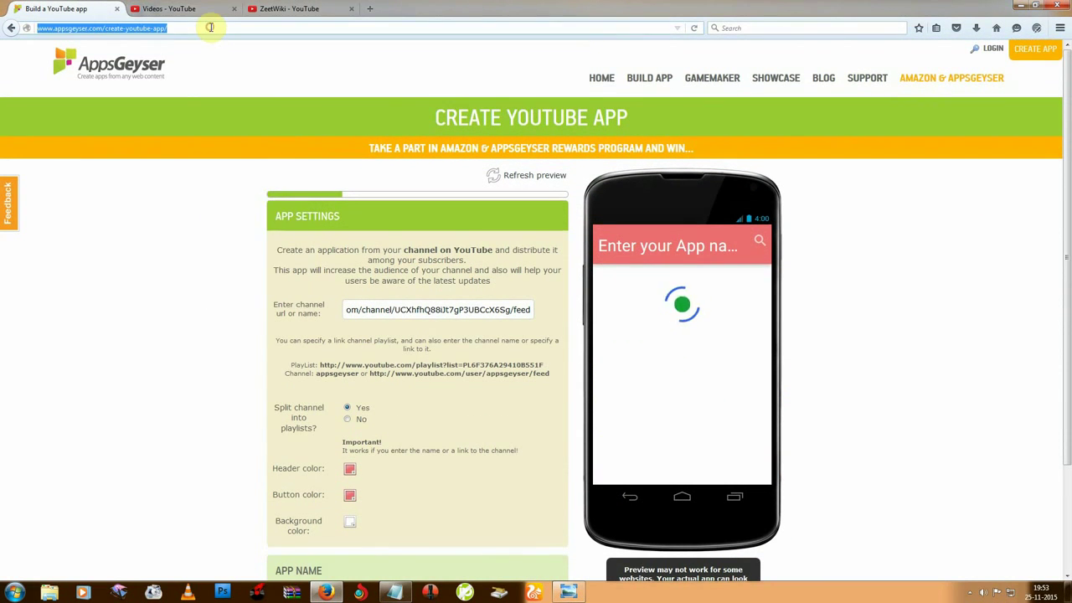
key("Return")
left_click(614, 256)
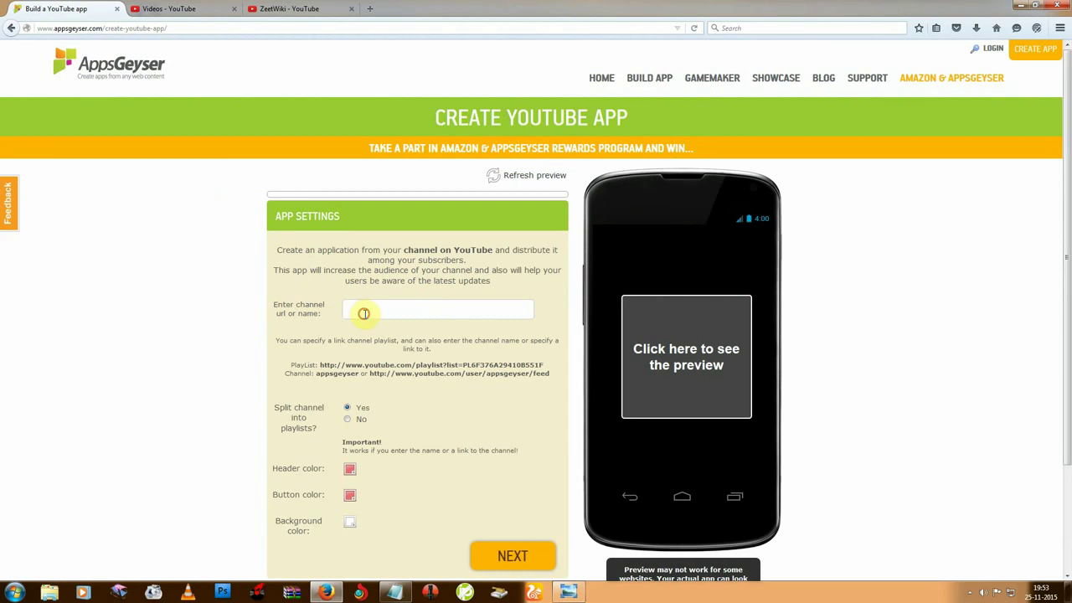
Step: Highlight the example playlist link, example channel link and example channel name
left_click_drag(319, 365, 543, 366)
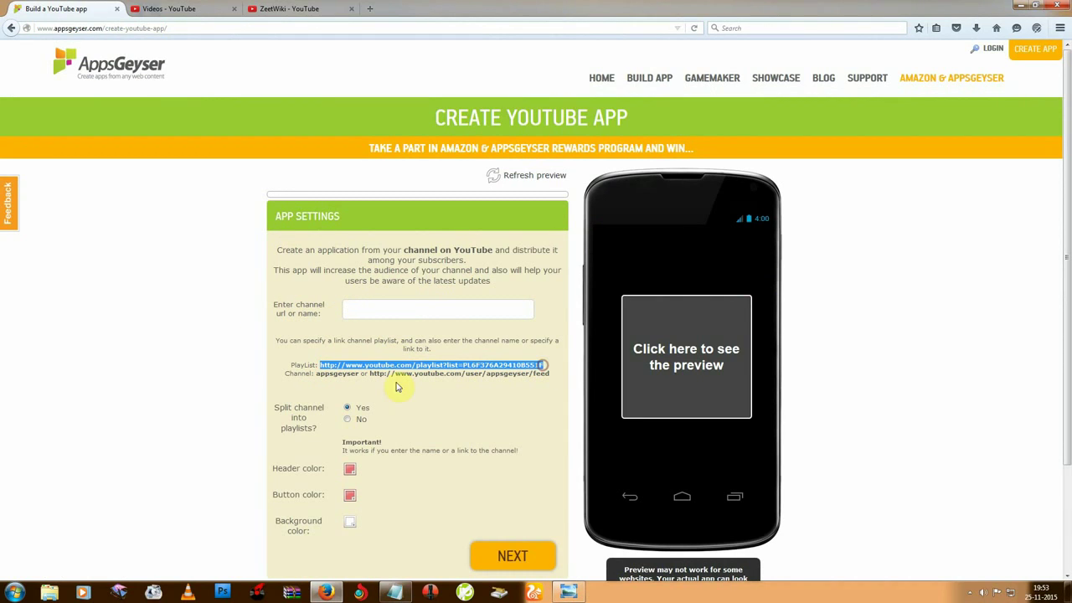
left_click_drag(370, 373, 550, 383)
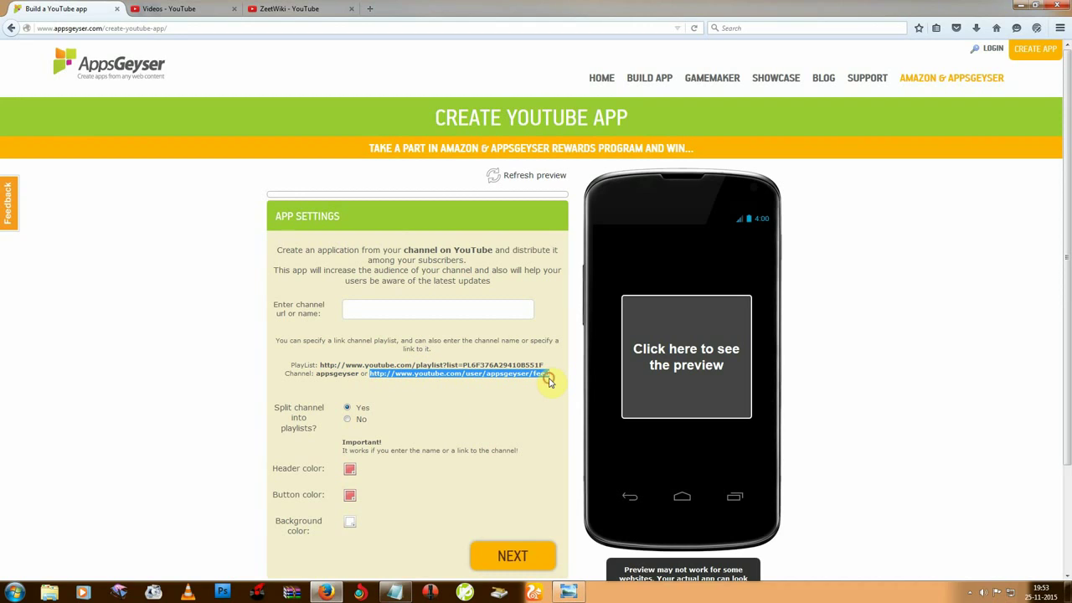
left_click_drag(316, 373, 354, 365)
Step: Enter 'zeetwiki' as the channel and look over the header, button and background colour options
left_click(369, 314)
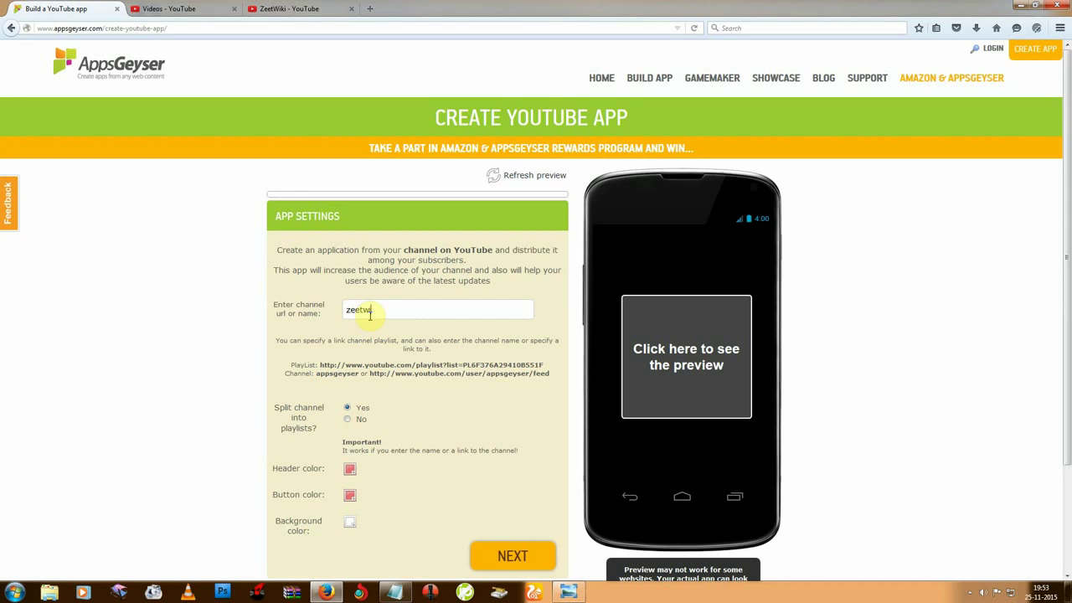
scroll(362, 387, "down", 2)
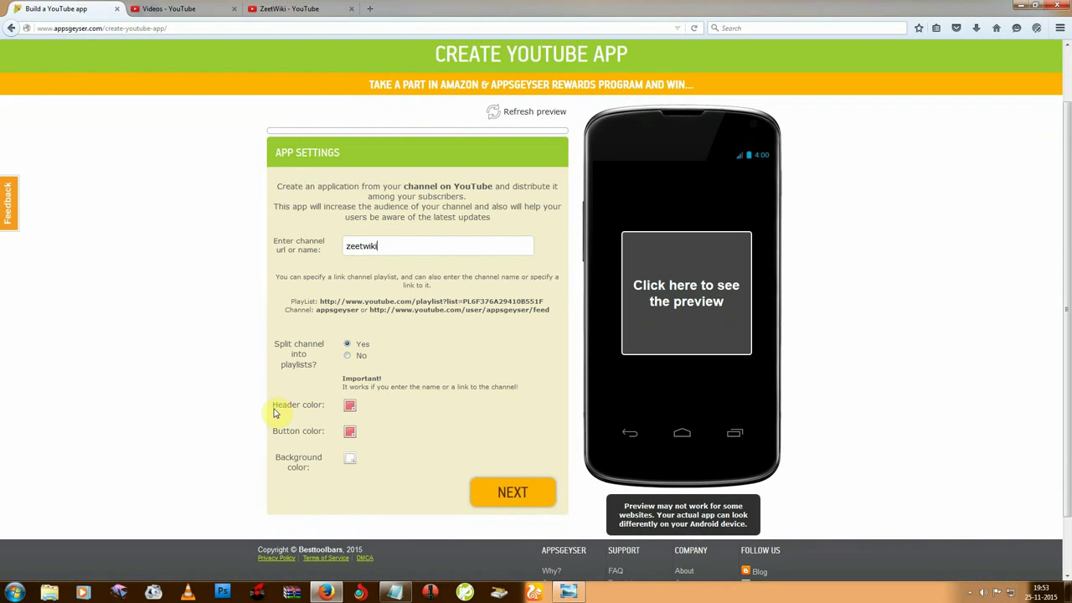
left_click_drag(271, 406, 325, 433)
left_click_drag(279, 462, 323, 462)
left_click(323, 471)
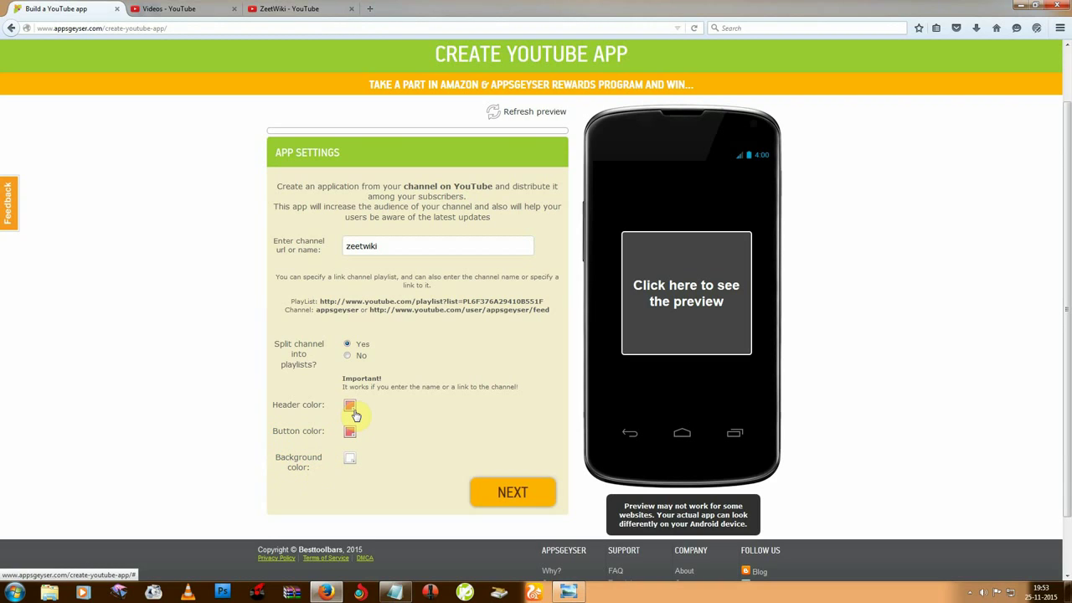
Step: Enter the app name, revising it to 'zeetwiki videos' after the taken warning, and go to Description
left_click(501, 493)
left_click(343, 158)
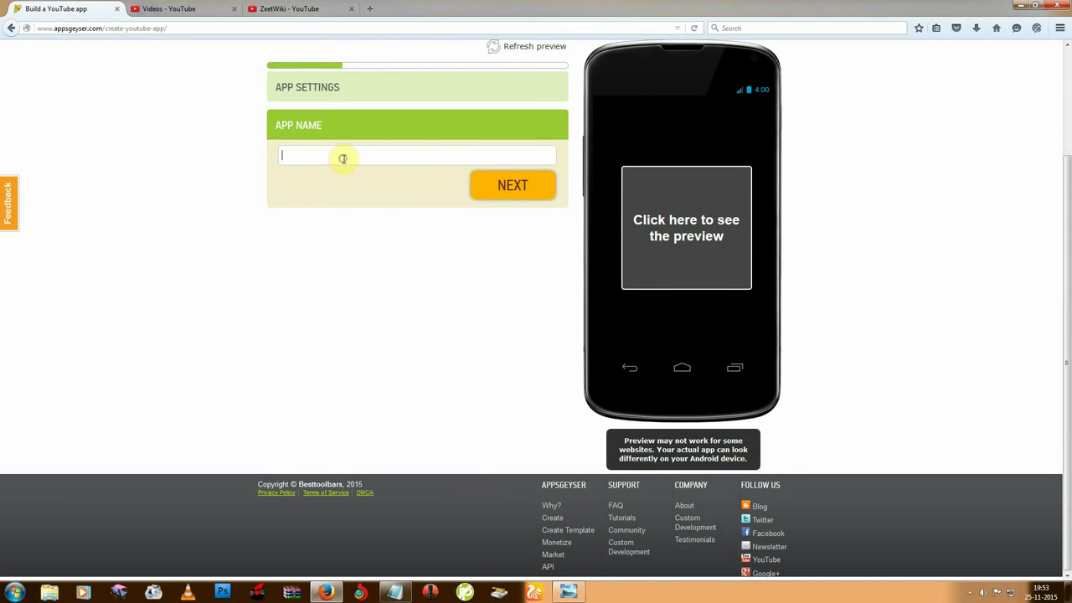
type("zeetwiki")
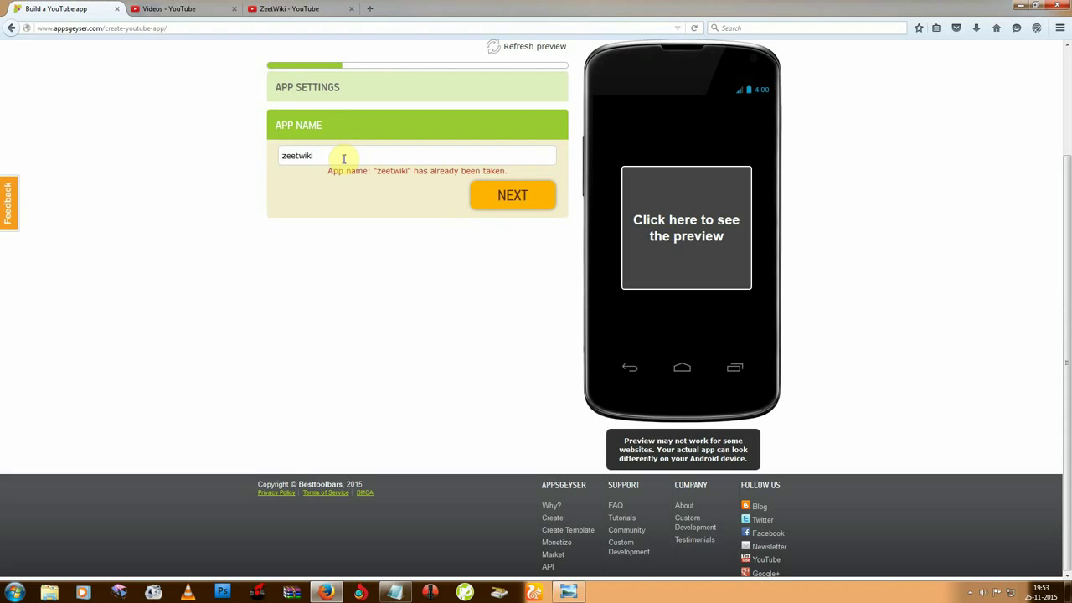
type(" tube")
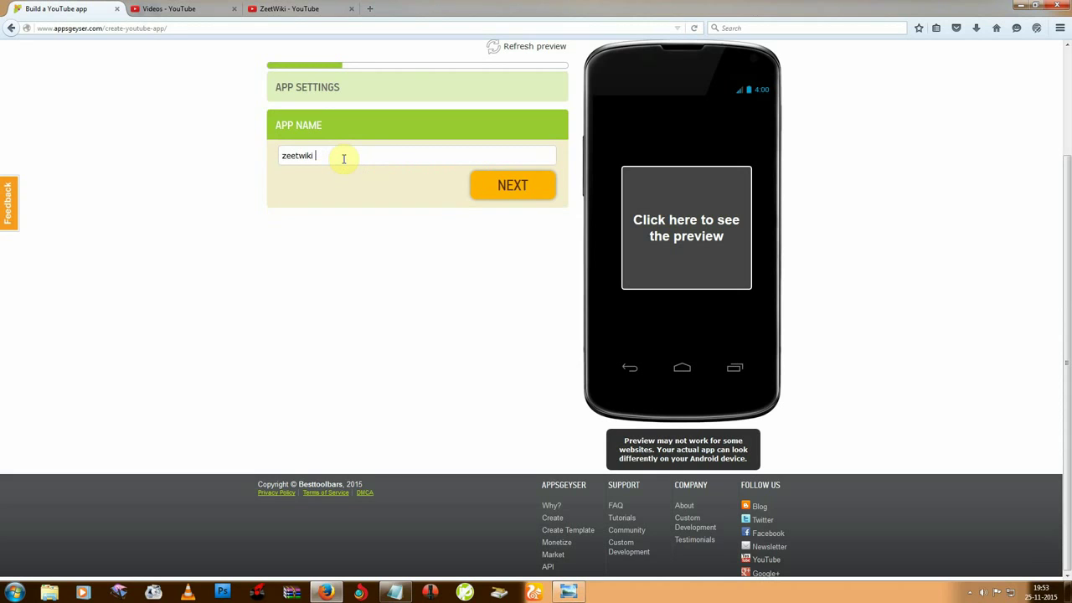
key("BackSpace")
type("you")
left_click_drag(315, 156, 352, 155)
key("BackSpace")
key("BackSpace")
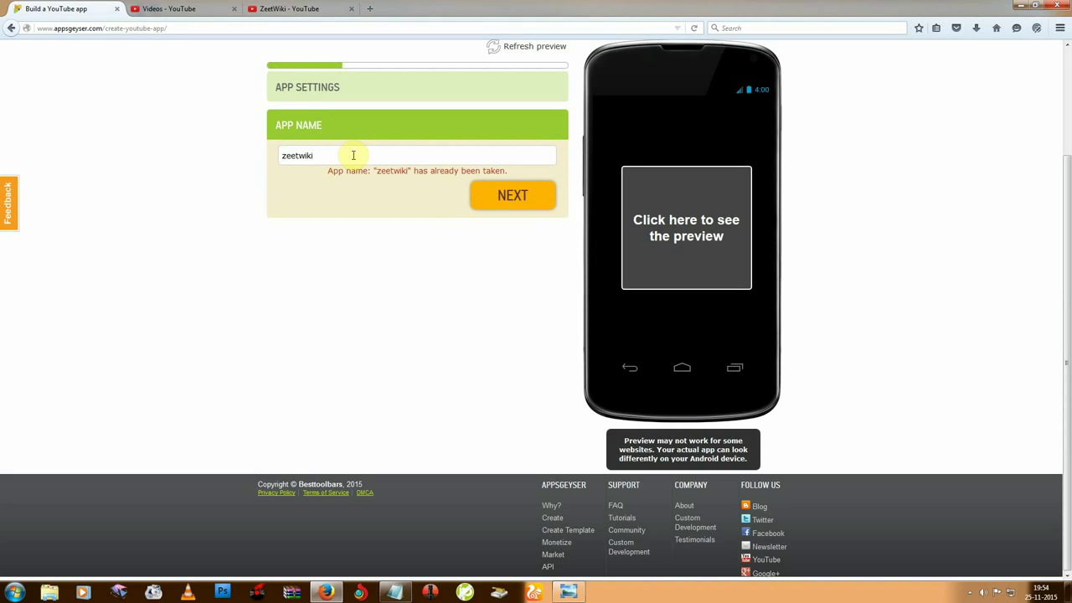
type("videos")
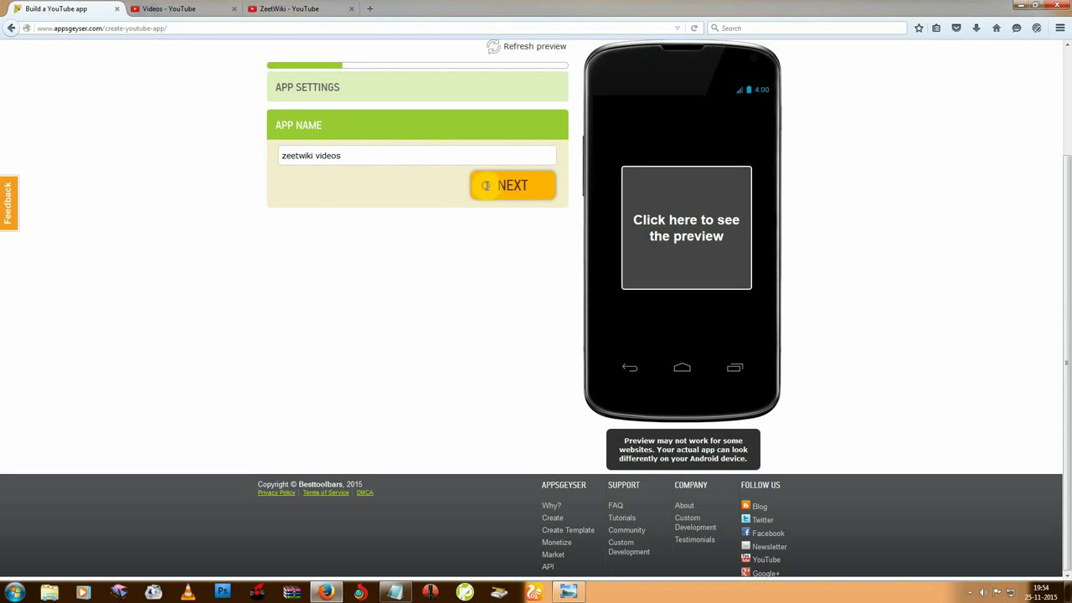
left_click(488, 190)
Step: Overwrite the whole template description with 'zeetwiki for knowing more' and proceed to the Icon step
left_click(283, 168)
left_click_drag(295, 180, 425, 391)
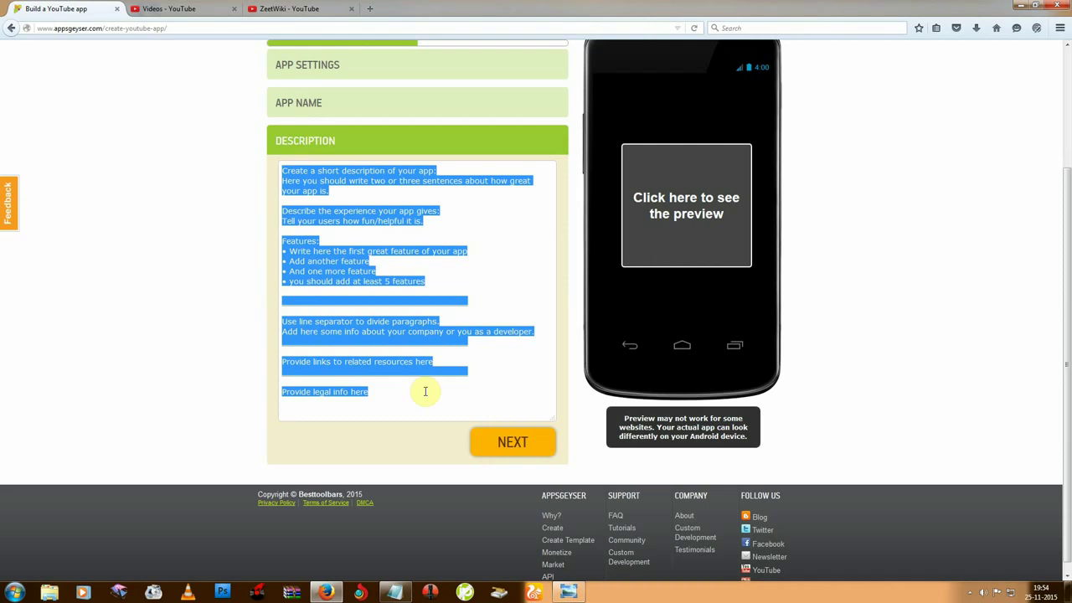
type("zeetwiki for knowing more")
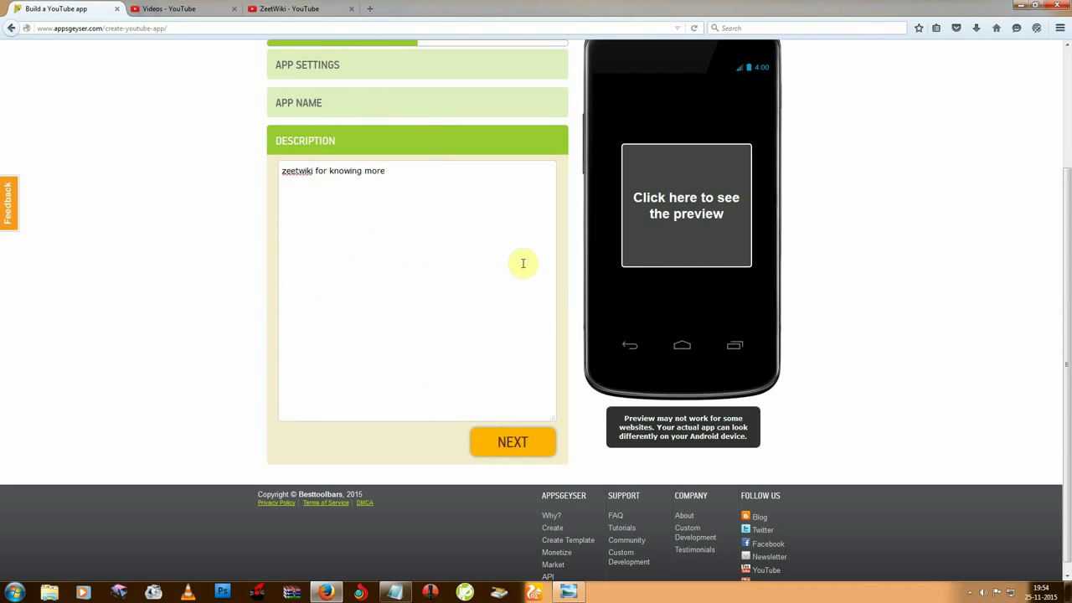
left_click(497, 450)
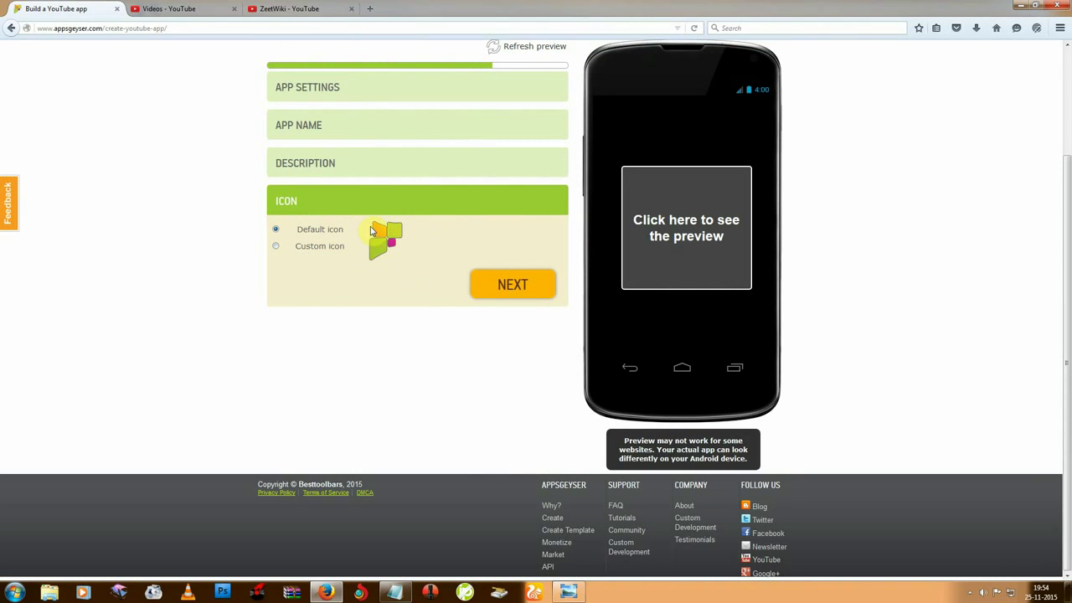
Step: Switch the icon option from Default to Custom icon and start an upload
left_click(275, 246)
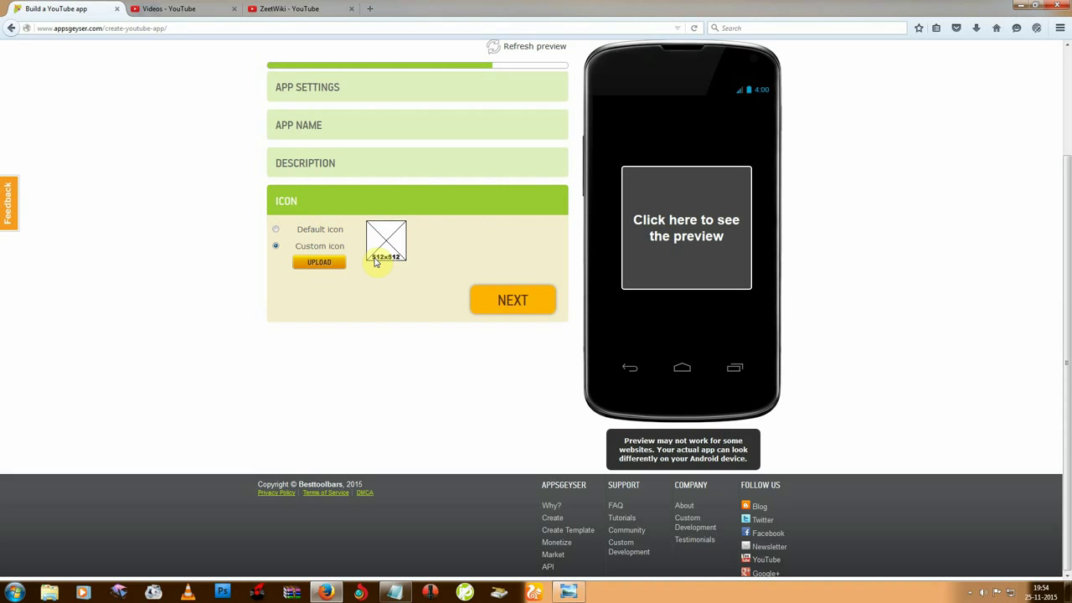
left_click(323, 262)
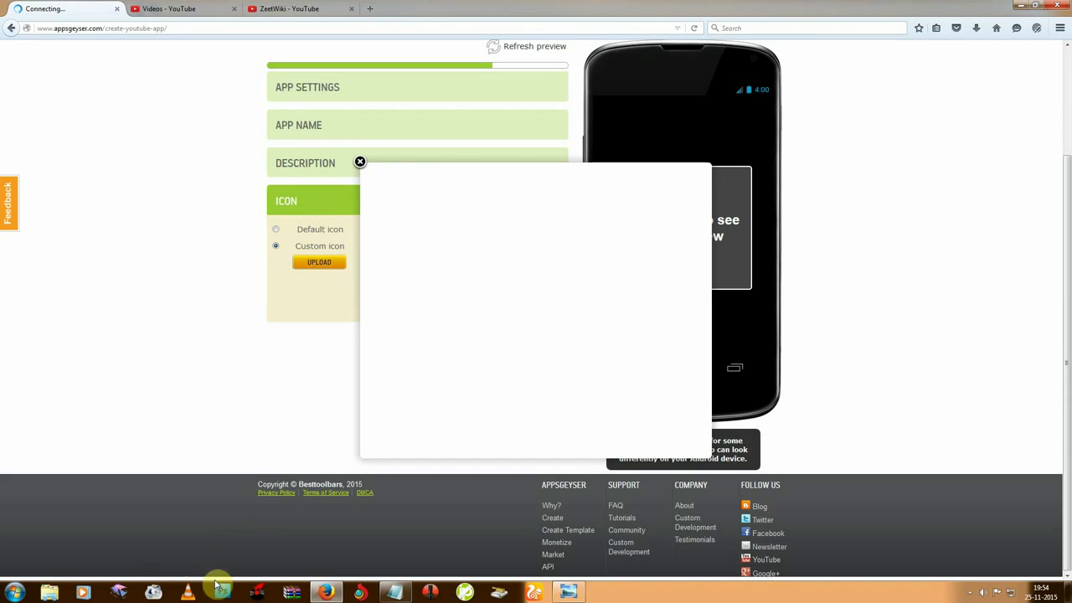
Step: Check Untitled-1.jpg's Properties Details on the desktop to confirm it is 512 x 512 pixels
left_click(1022, 8)
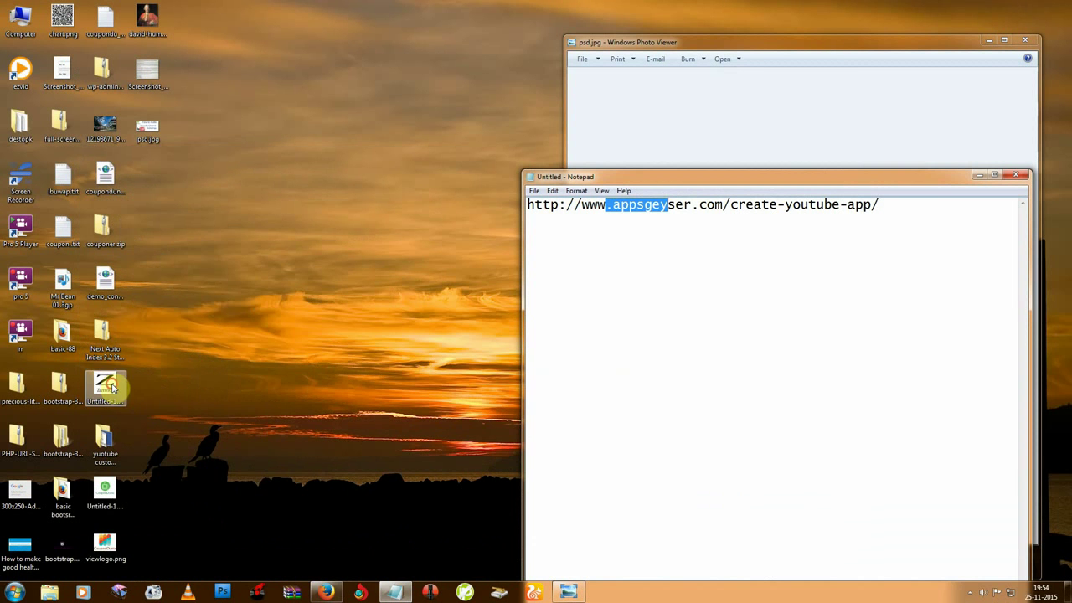
left_click_drag(224, 138, 209, 148)
right_click(164, 124)
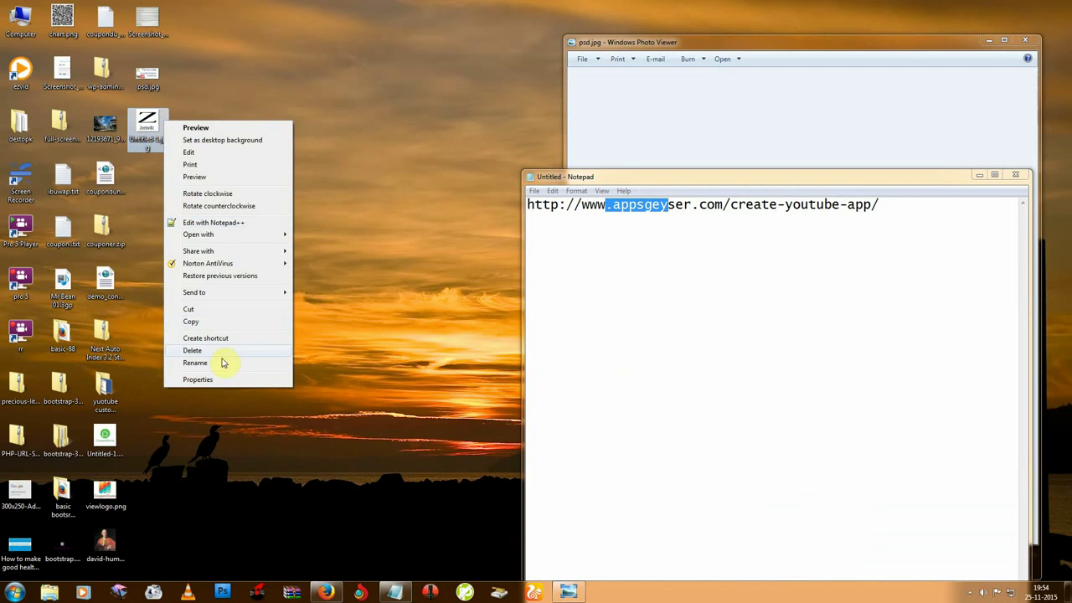
left_click(225, 376)
left_click(239, 148)
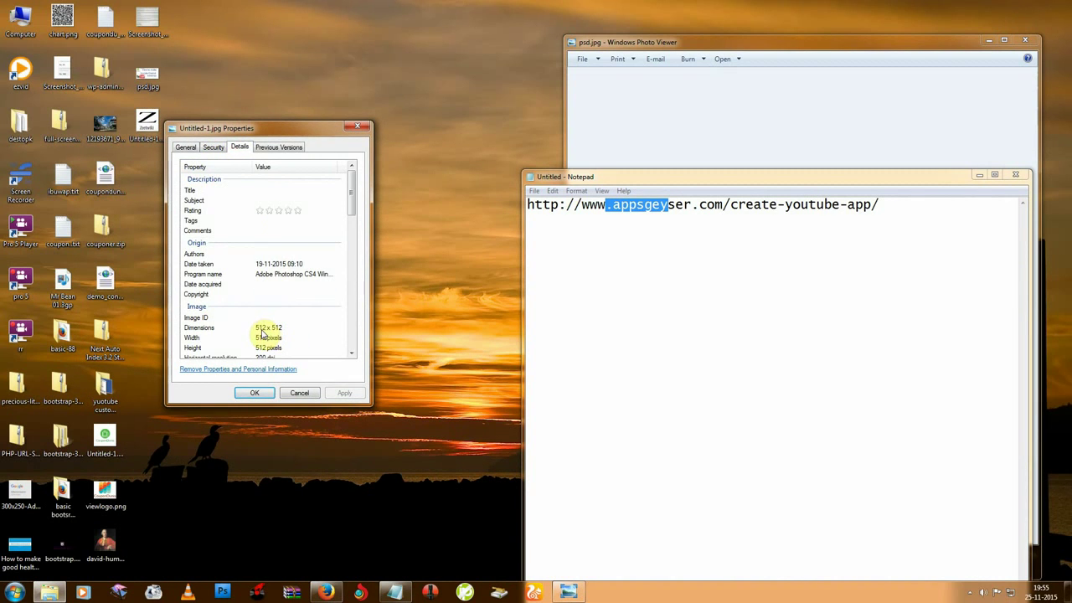
left_click(365, 128)
Step: Browse to Untitled-1.jpg on the Desktop and submit it as the icon picture
left_click(326, 592)
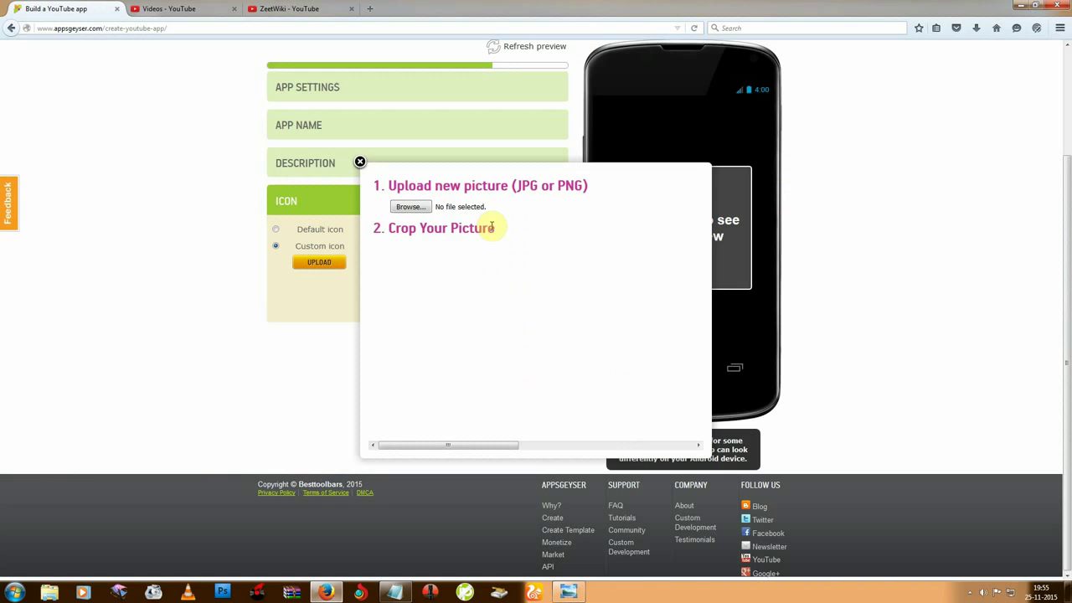
left_click(423, 210)
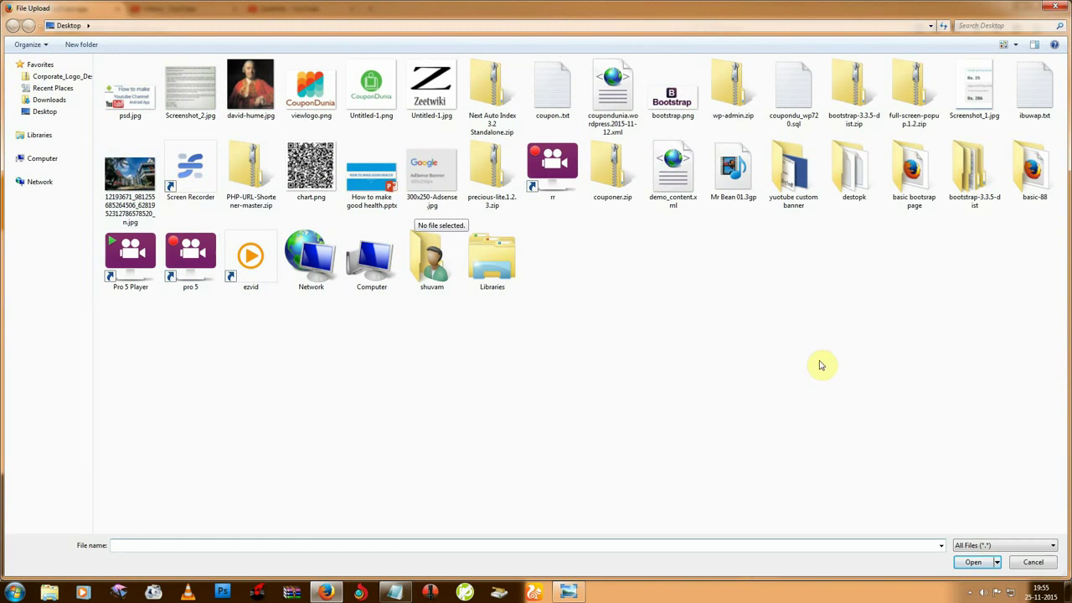
double_click(449, 100)
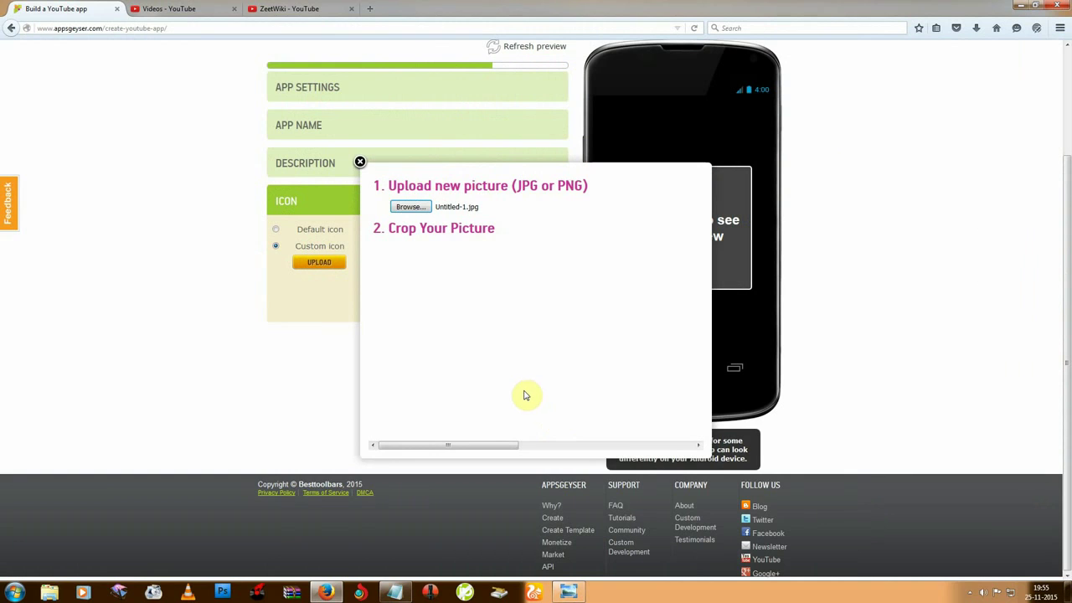
left_click_drag(490, 445, 442, 442)
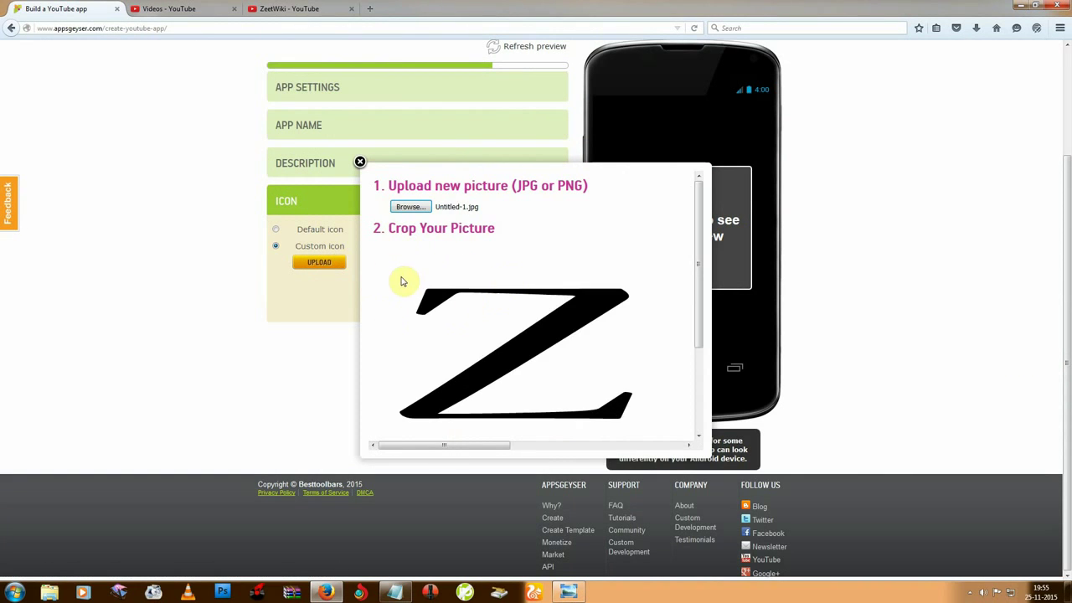
left_click(456, 422)
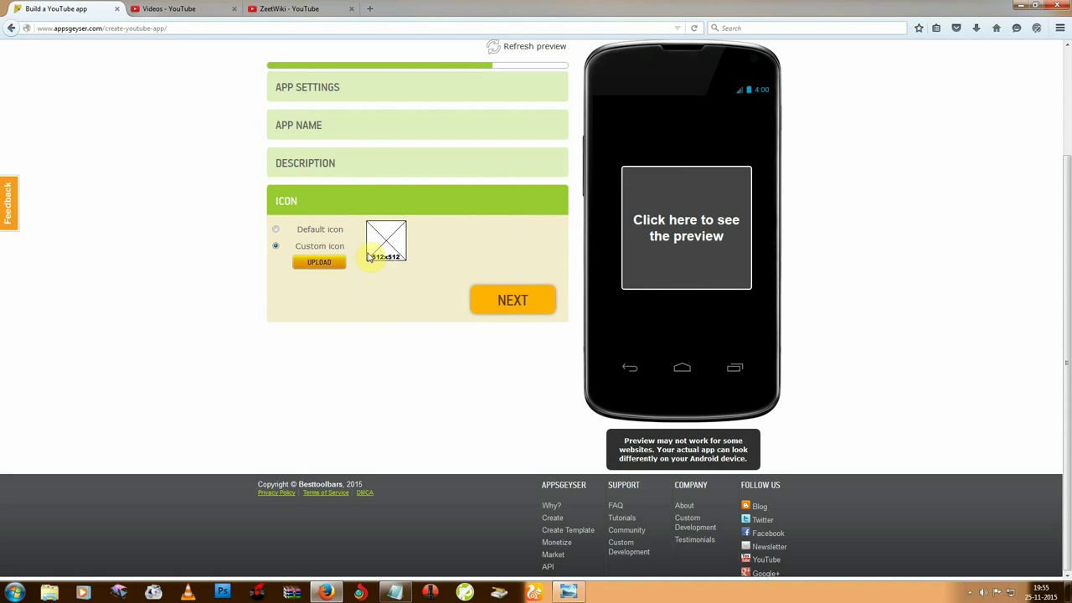
Step: Re-upload Untitled-1.jpg, crop it around the Zeetwiki Z logo, and submit it as the icon
left_click(320, 263)
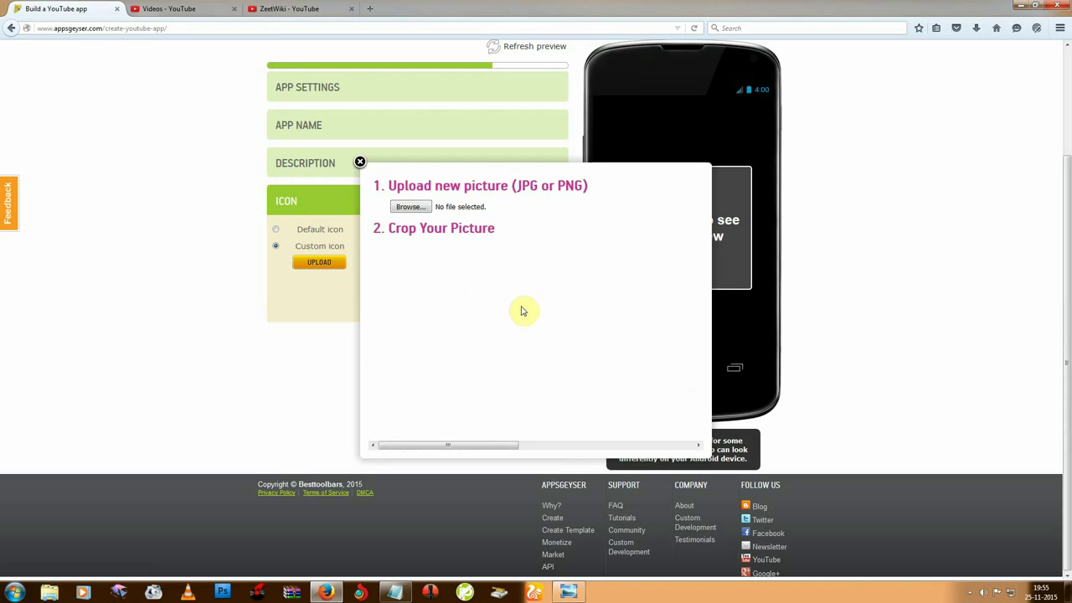
left_click(410, 206)
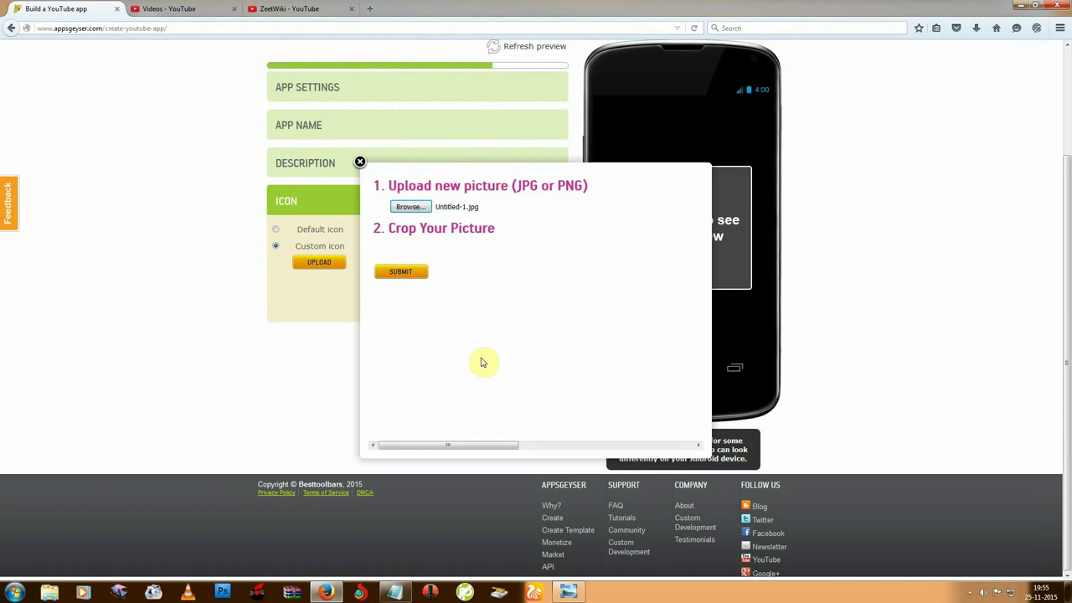
left_click_drag(387, 250, 531, 407)
left_click(459, 425)
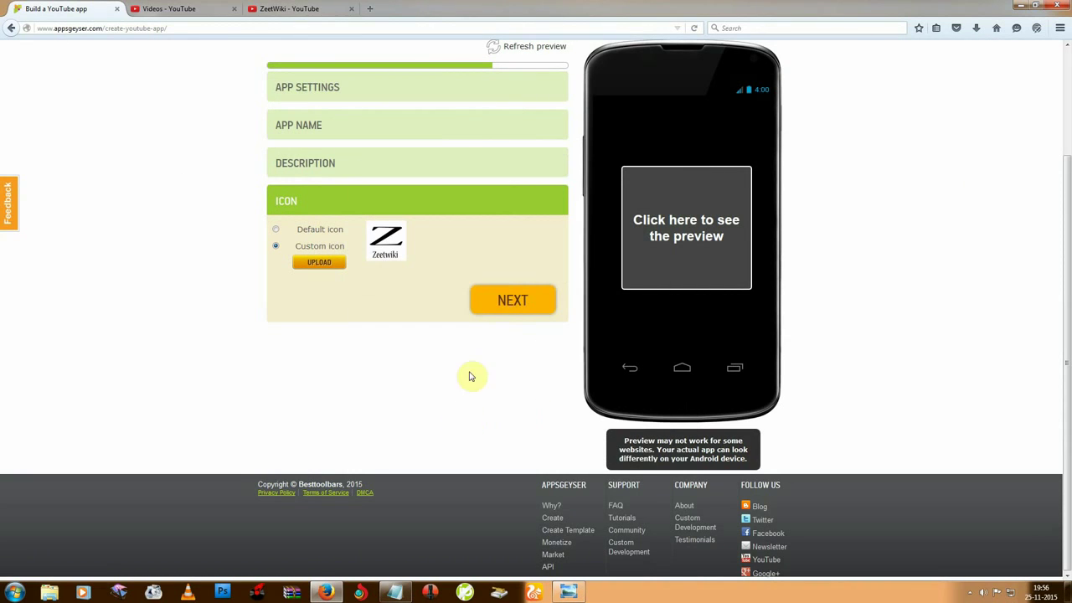
Step: Create the 'zeetwiki videos' app and sign up with Facebook Connect to reach the Dashboard
left_click(506, 310)
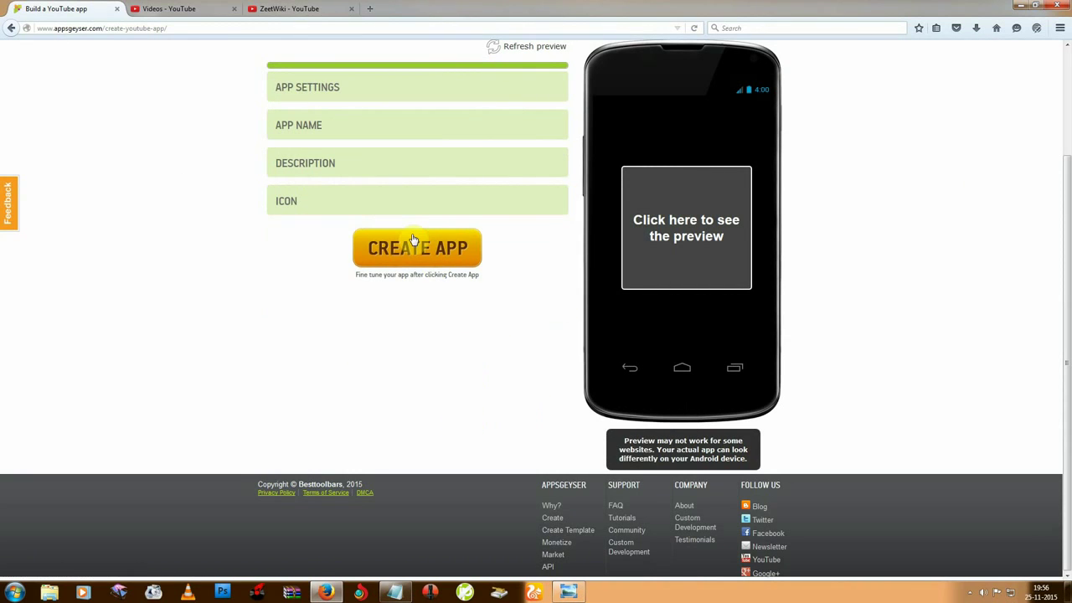
left_click(412, 241)
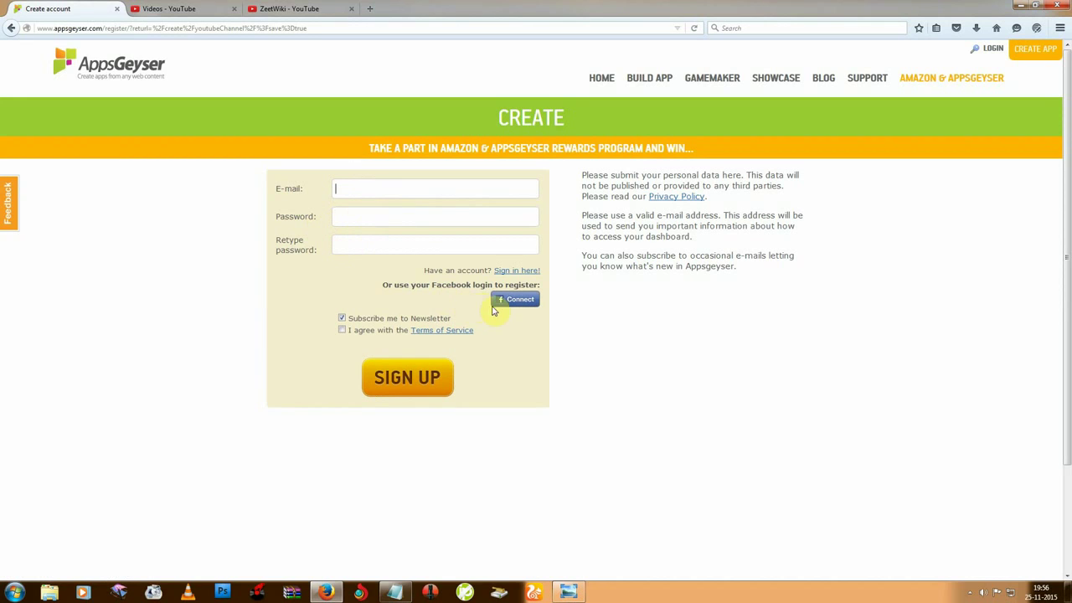
left_click_drag(382, 285, 519, 318)
left_click(519, 317)
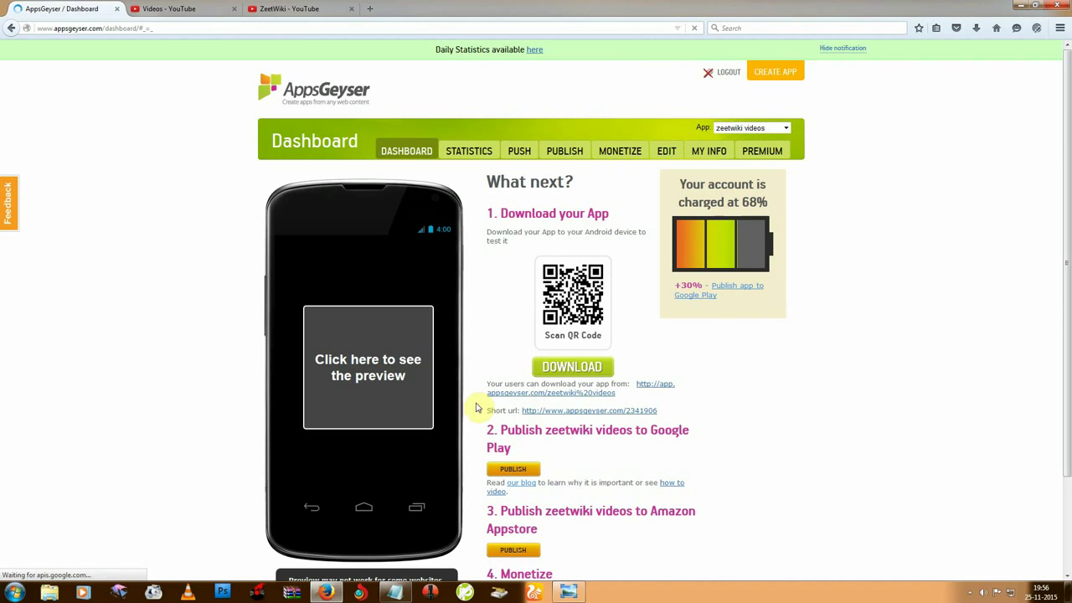
Step: Start building the zeetwiki videos app for download and pause the screen recorder while it builds
left_click(586, 369)
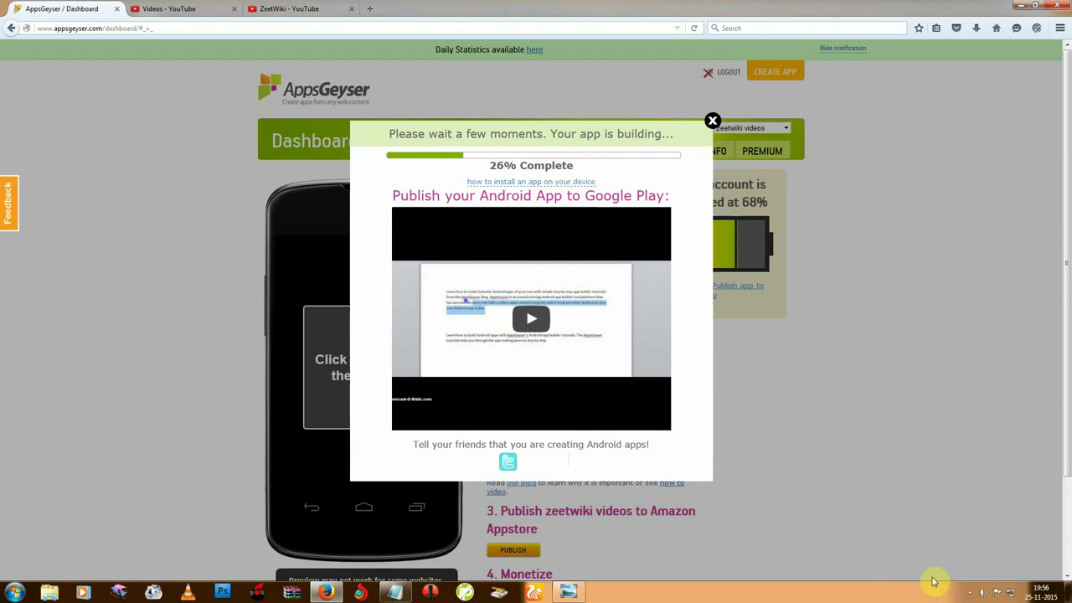
left_click(969, 594)
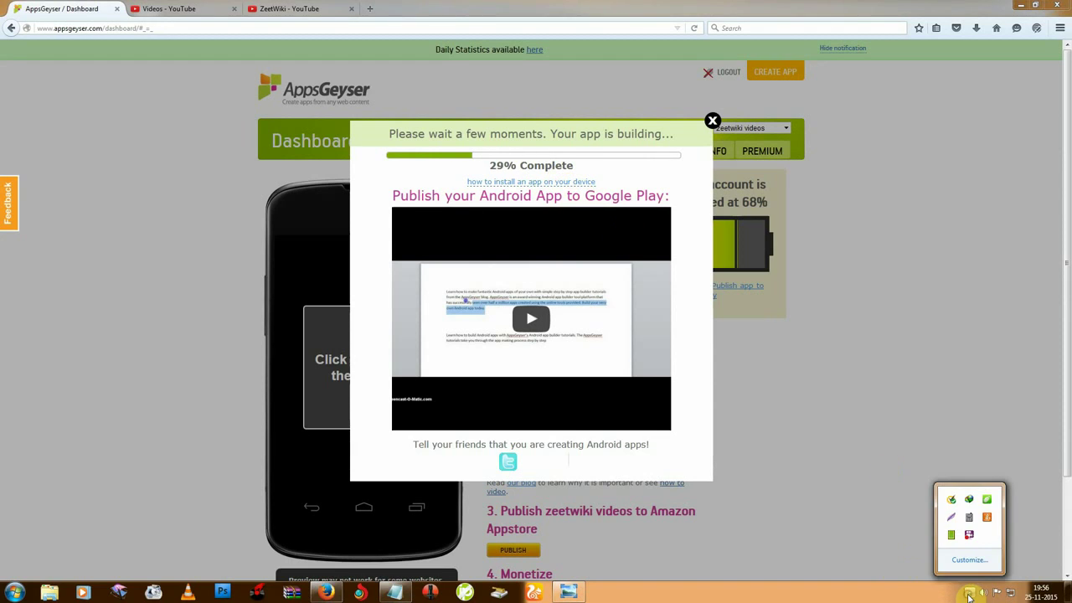
right_click(969, 534)
left_click(976, 390)
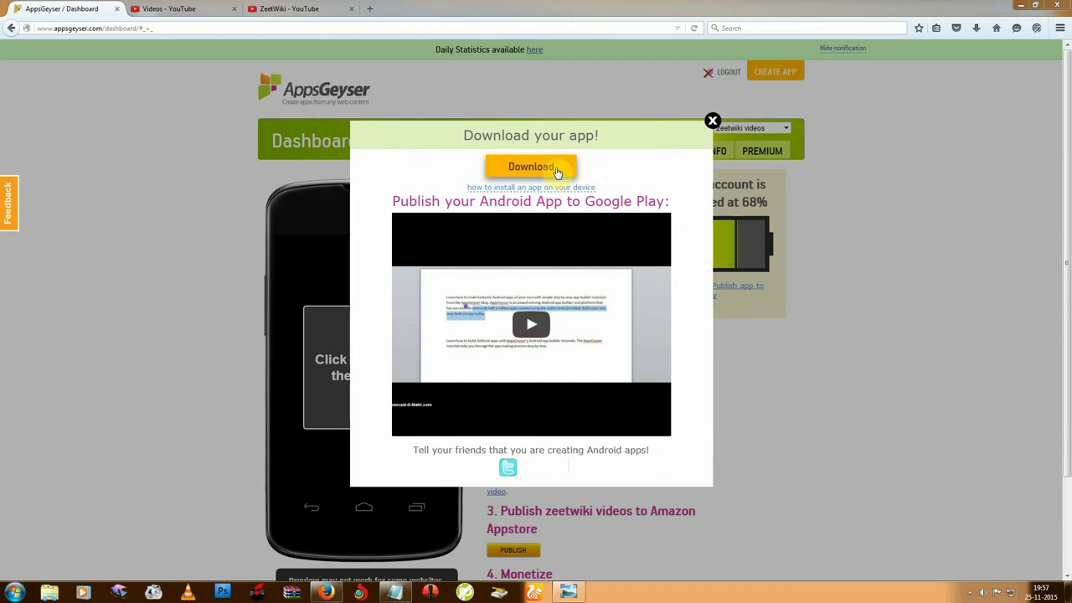
Step: Download the 3.08 MB _zeetwiki_videos.apk through IDM, pausing the recorder during the download
left_click(557, 172)
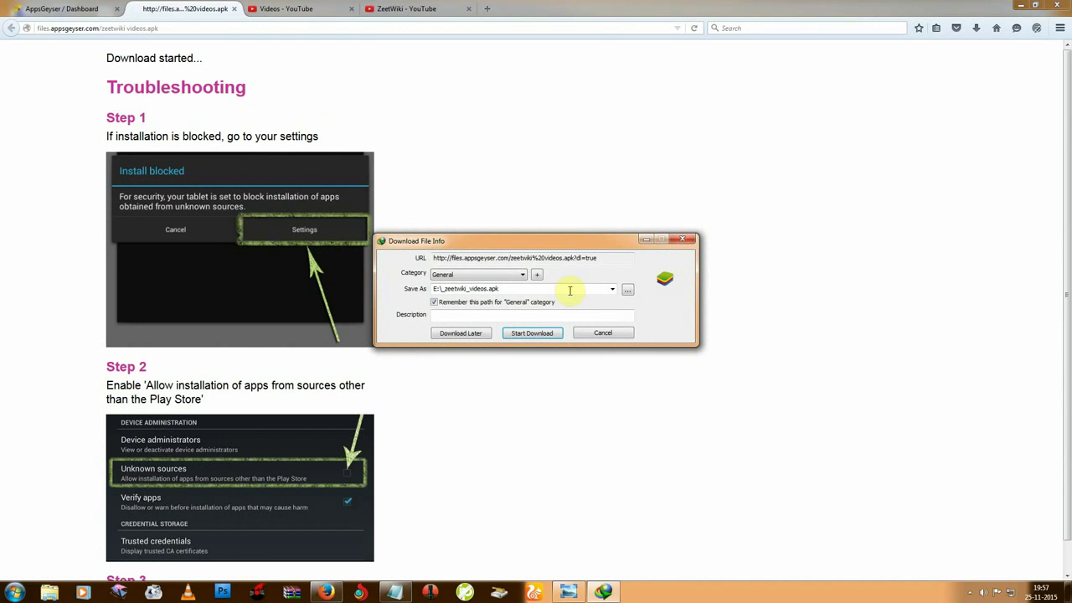
left_click(529, 335)
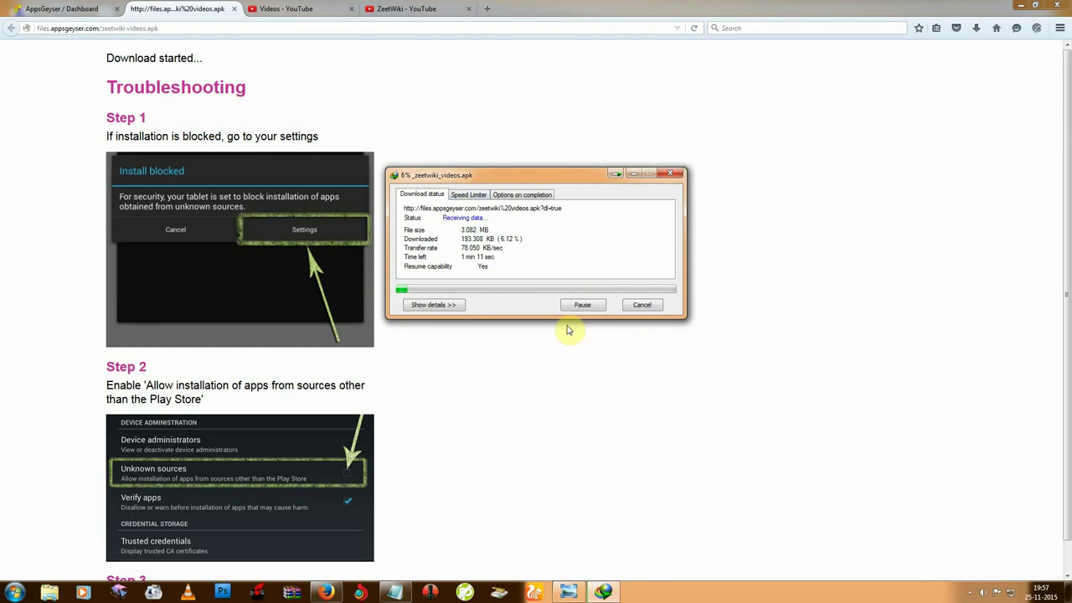
left_click(971, 593)
right_click(970, 533)
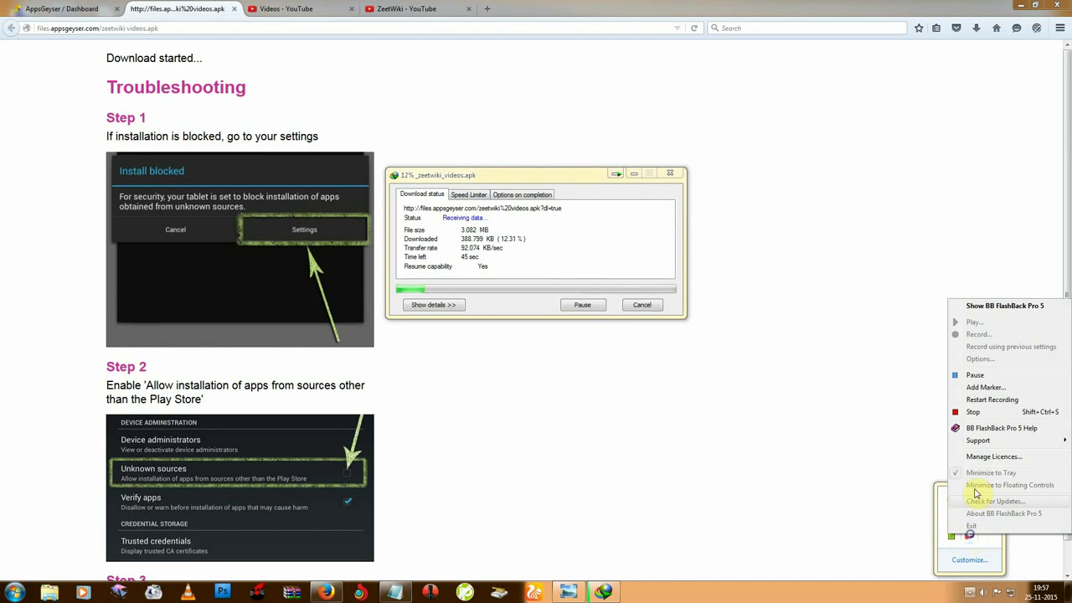
left_click(959, 376)
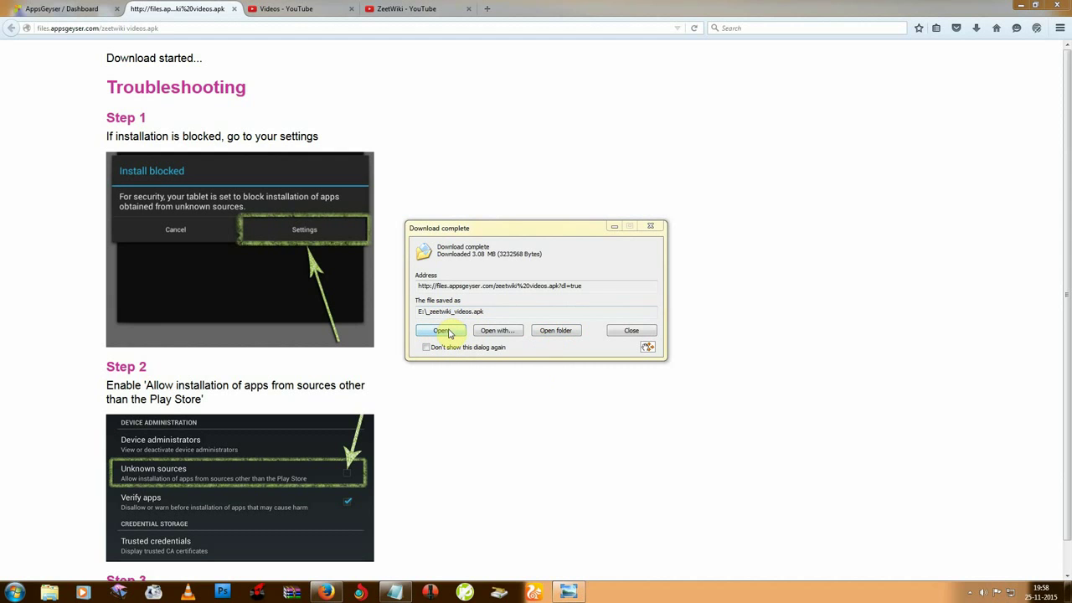
Step: Minimize Firefox and open _zeetwiki_videos.apk from IDM's Download complete dialog
left_click(1020, 5)
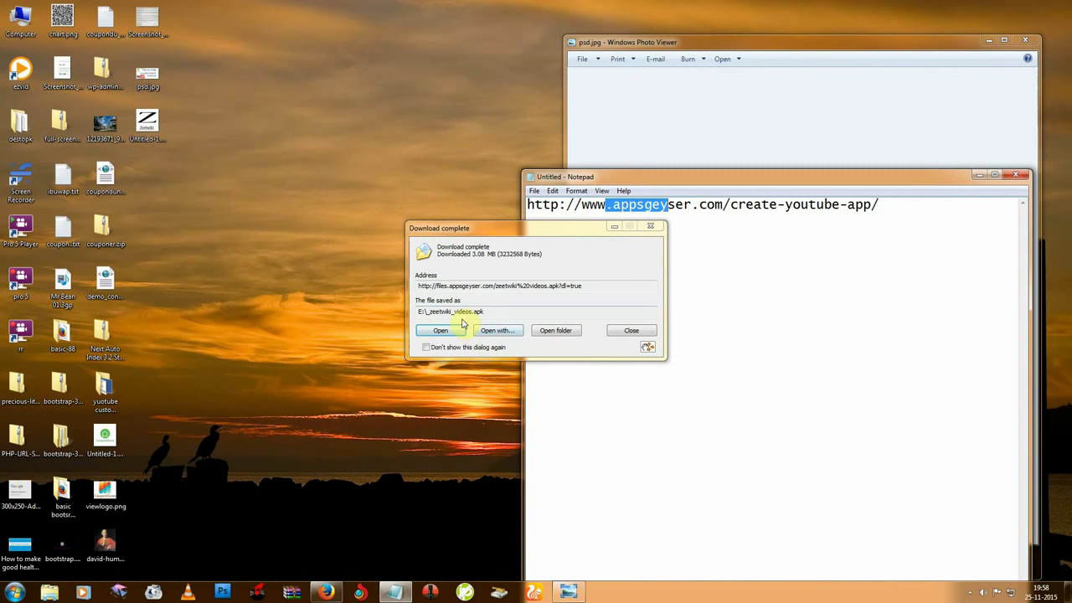
left_click_drag(439, 310, 483, 311)
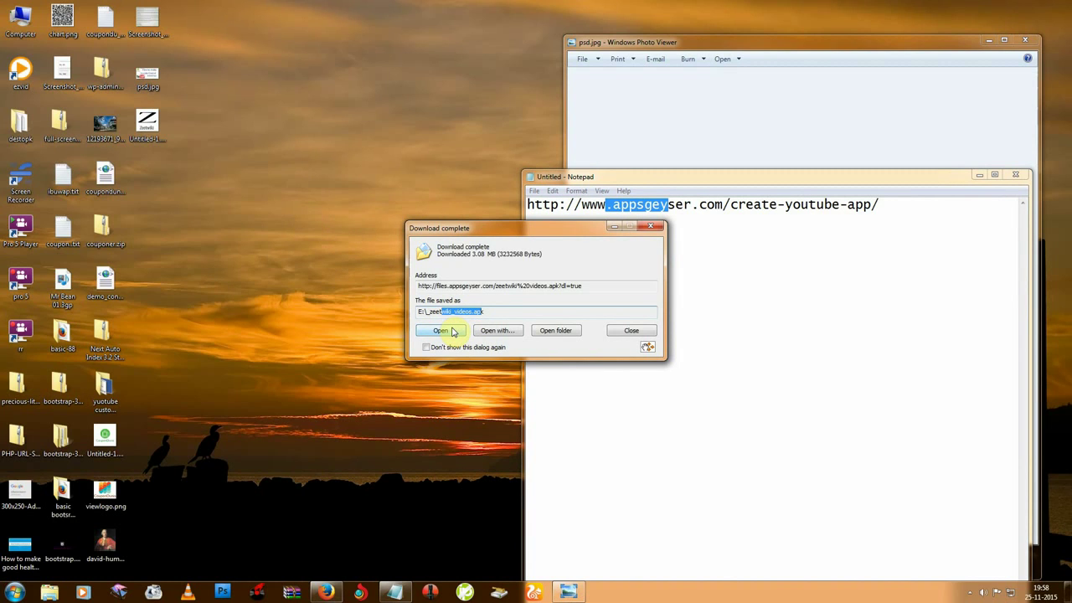
left_click(451, 333)
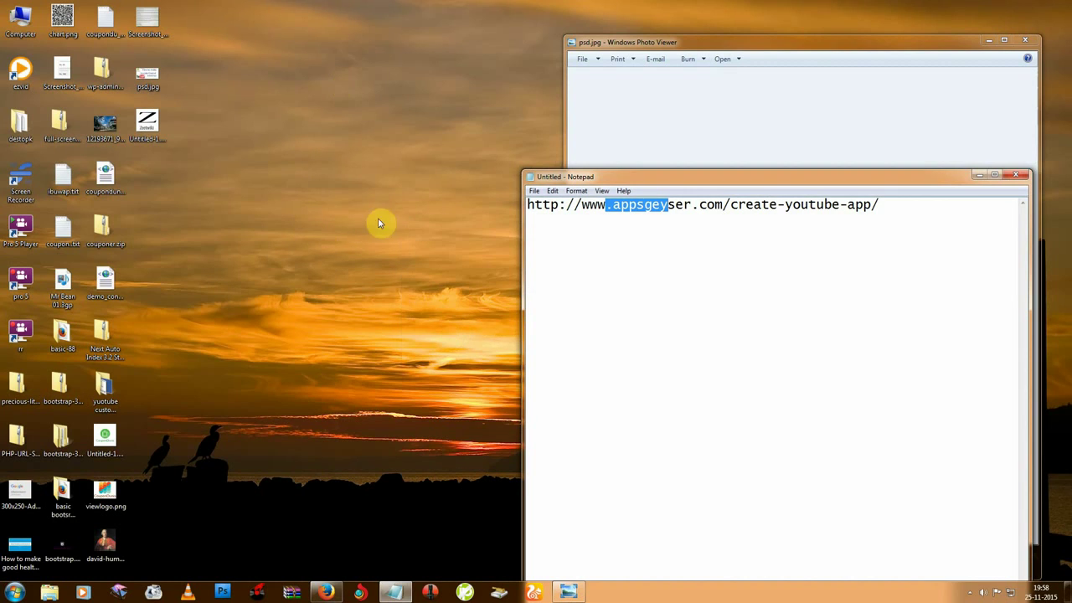
Step: Refresh the desktop and work with the screen recorder's tray menu
right_click(383, 118)
left_click(412, 153)
left_click(970, 592)
right_click(973, 541)
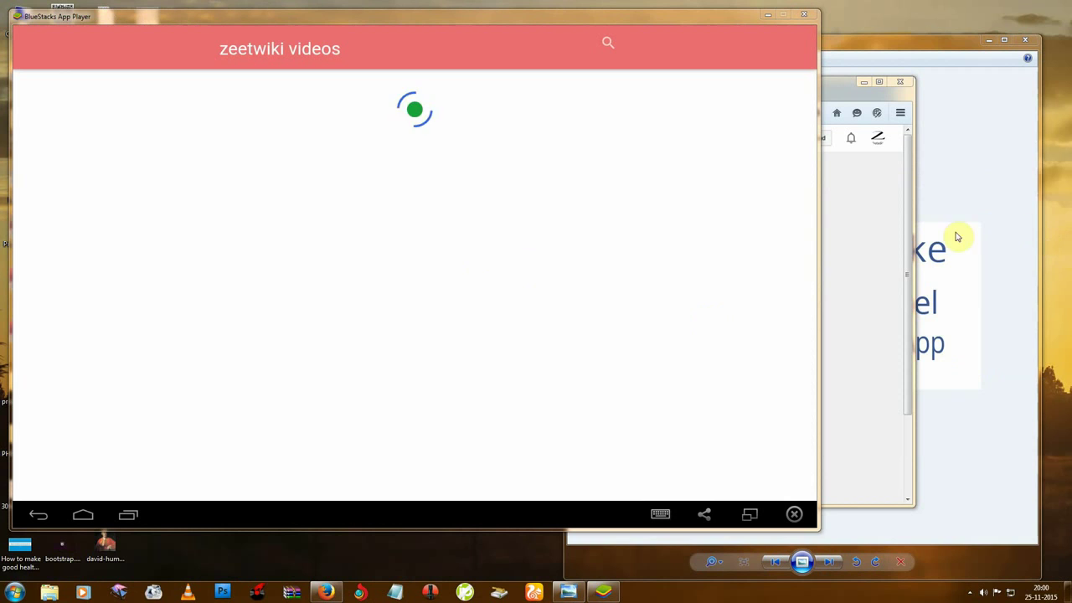
Step: Move the BlueStacks window running zeetwiki videos to the screen centre and dismiss the notification
left_click(13, 16)
left_click(167, 34)
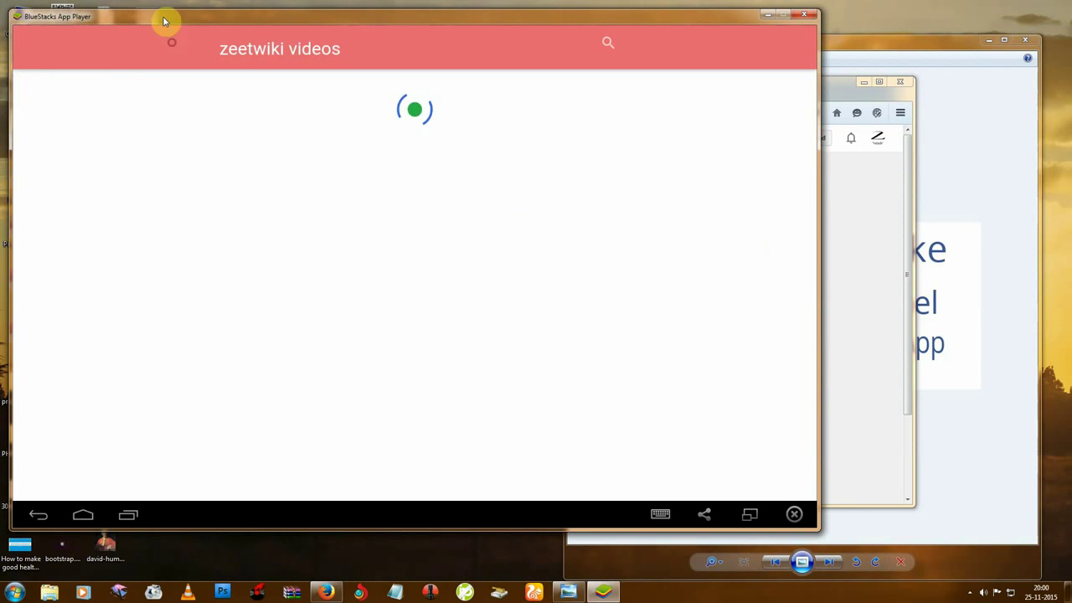
left_click_drag(178, 22, 402, 44)
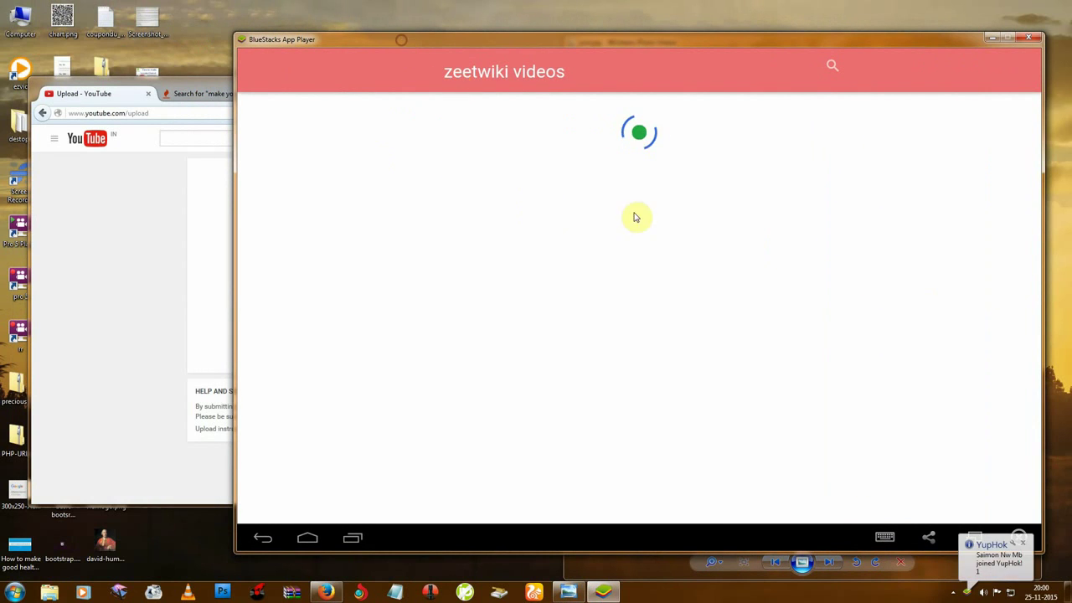
left_click(1025, 546)
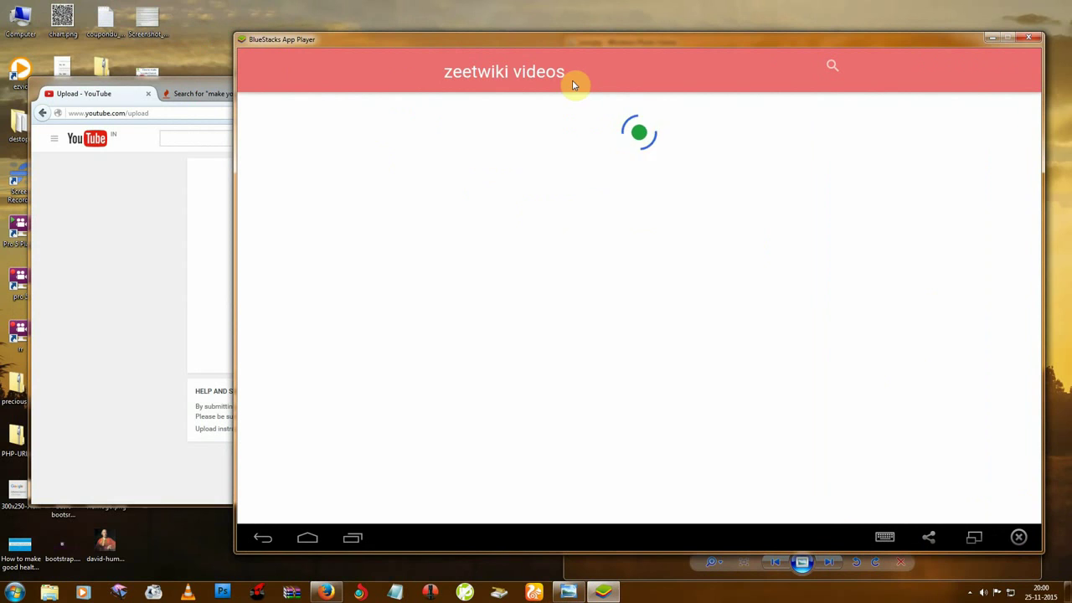